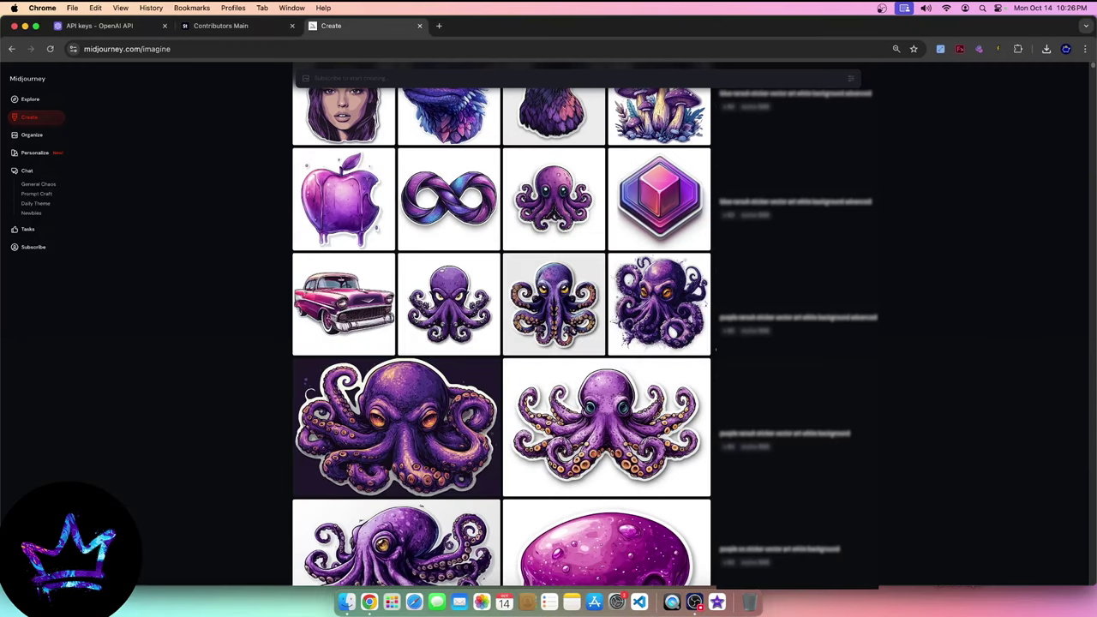
# - Scroll the Midjourney Create grid back to the newest blue stickers and switch to the Adobe Stock portfolio
pyautogui.scroll(5, 549, 255)
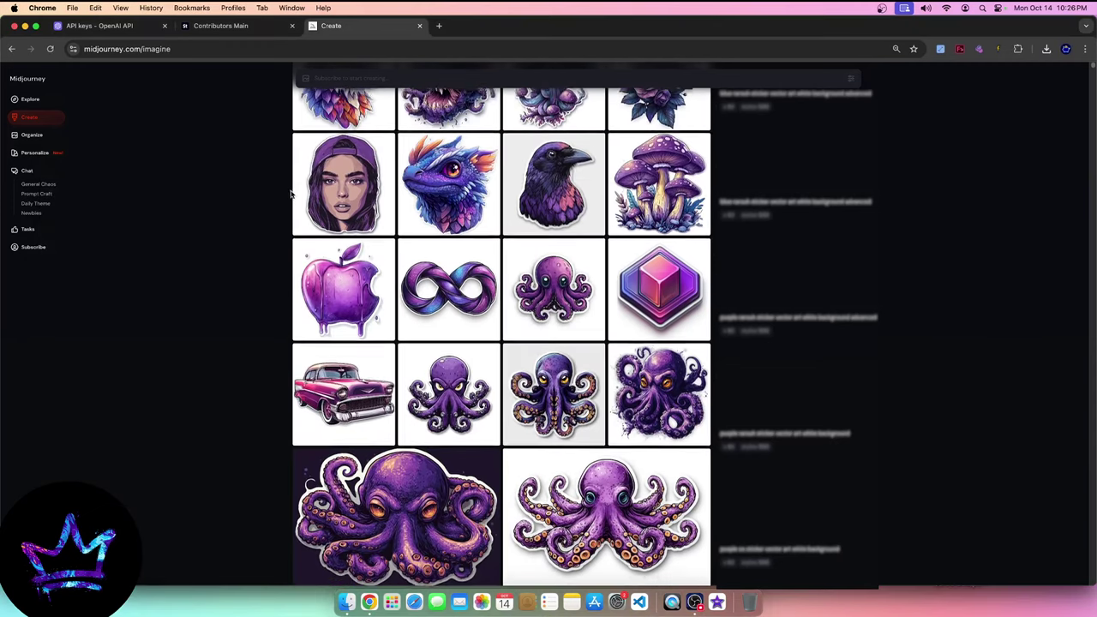
pyautogui.scroll(3, 550, 255)
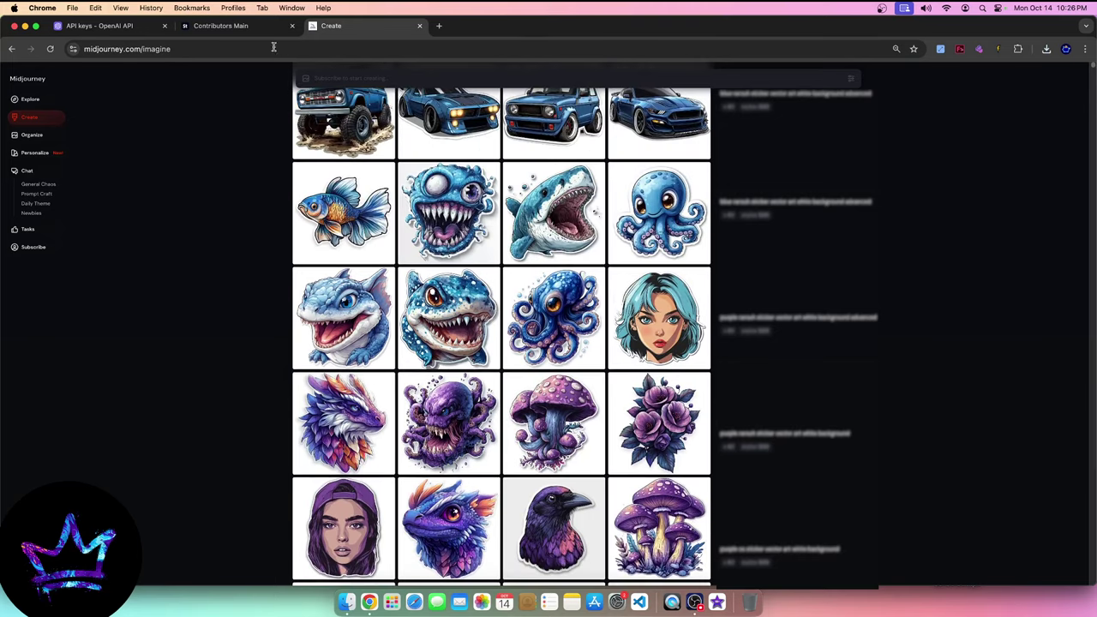
pyautogui.click(238, 28)
# - Look over the empty Adobe Stock dashboard ($0.00 earnings), then go back to Midjourney Create
pyautogui.scroll(-2, 323, 222)
pyautogui.scroll(2, 565, 206)
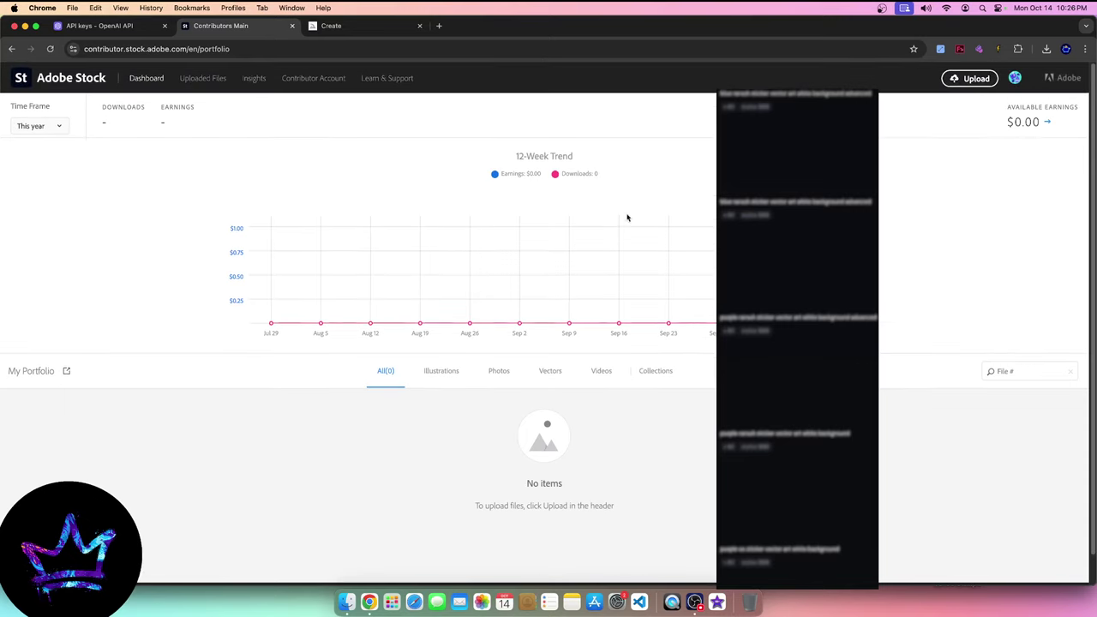
pyautogui.click(358, 35)
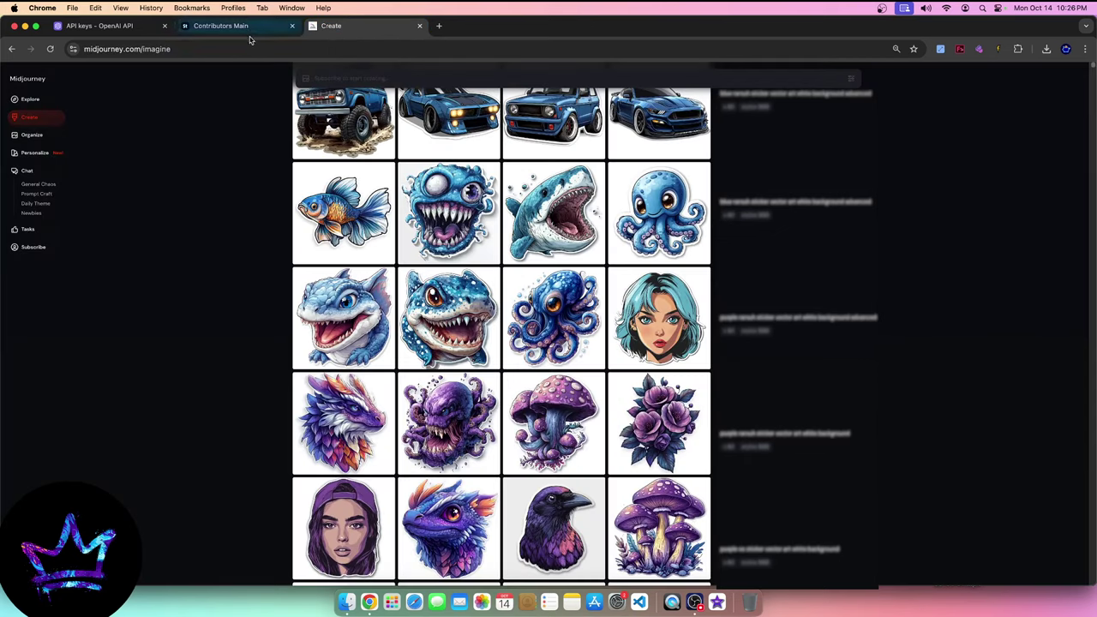
# - Capture a region screenshot of the shark sticker with Cmd+Shift+4
pyautogui.click(997, 48)
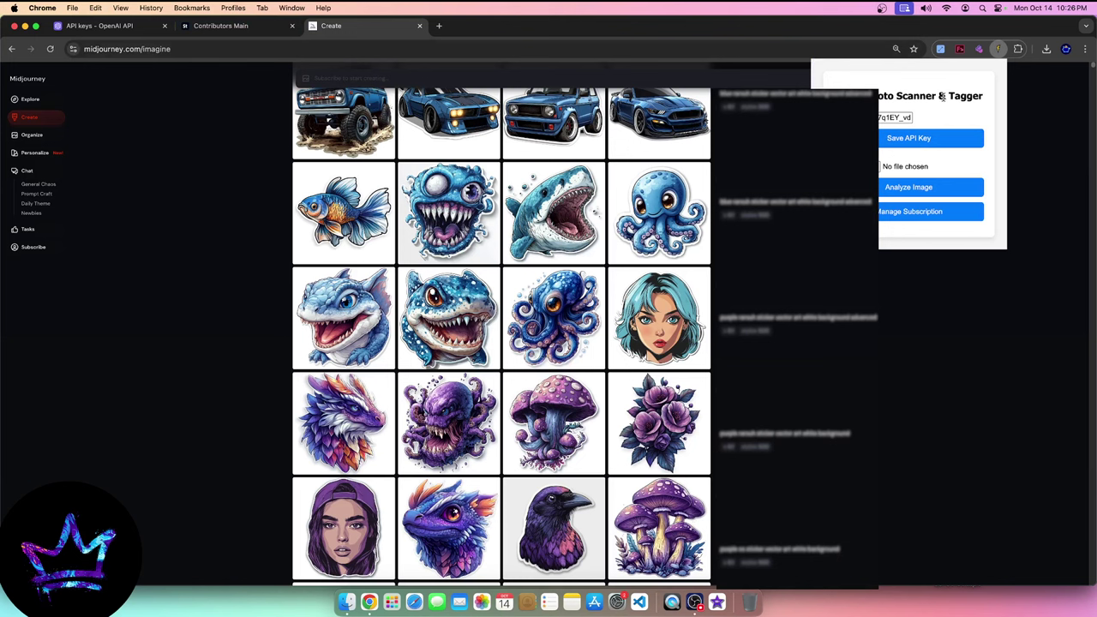
pyautogui.click(1009, 367)
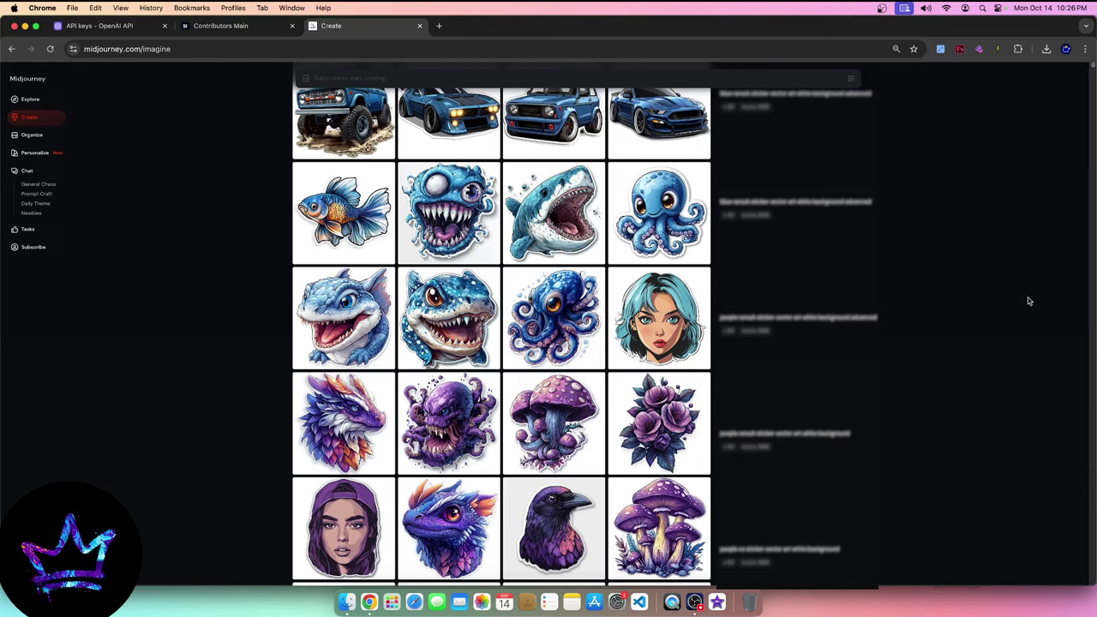
pyautogui.press('super+shift+4')
pyautogui.moveTo(504, 163); pyautogui.dragTo(613, 273)
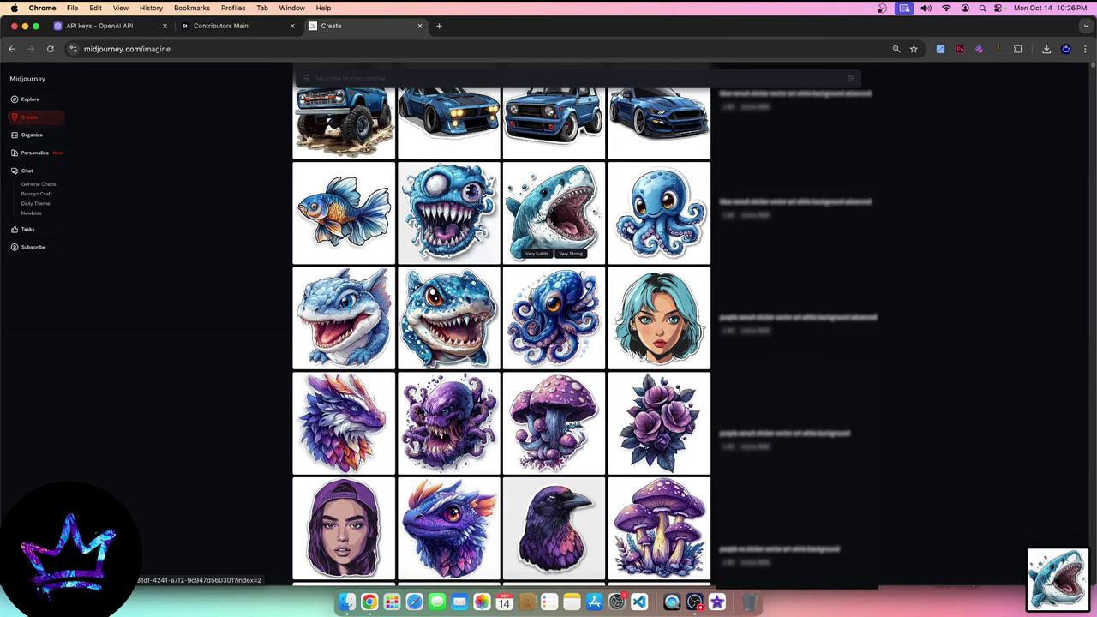
# - Glance at Adobe Stock, return to Midjourney and bring up the tagger panel
pyautogui.click(220, 25)
pyautogui.click(343, 25)
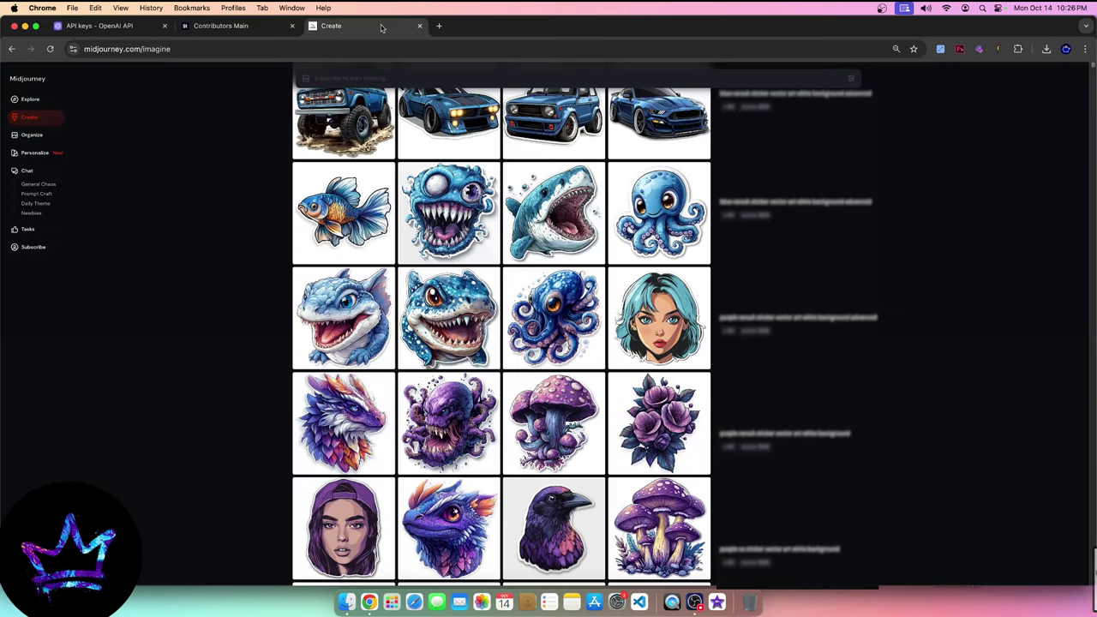
pyautogui.click(997, 49)
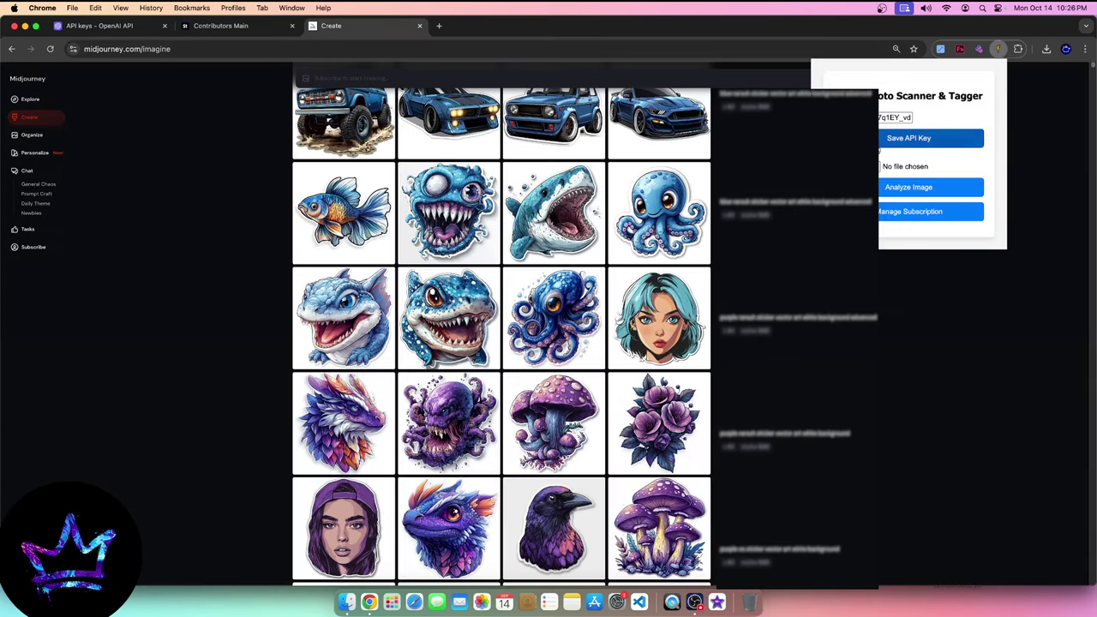
# - Retake the shark tile screenshot and drop it into the tagger's file chooser
pyautogui.click(881, 166)
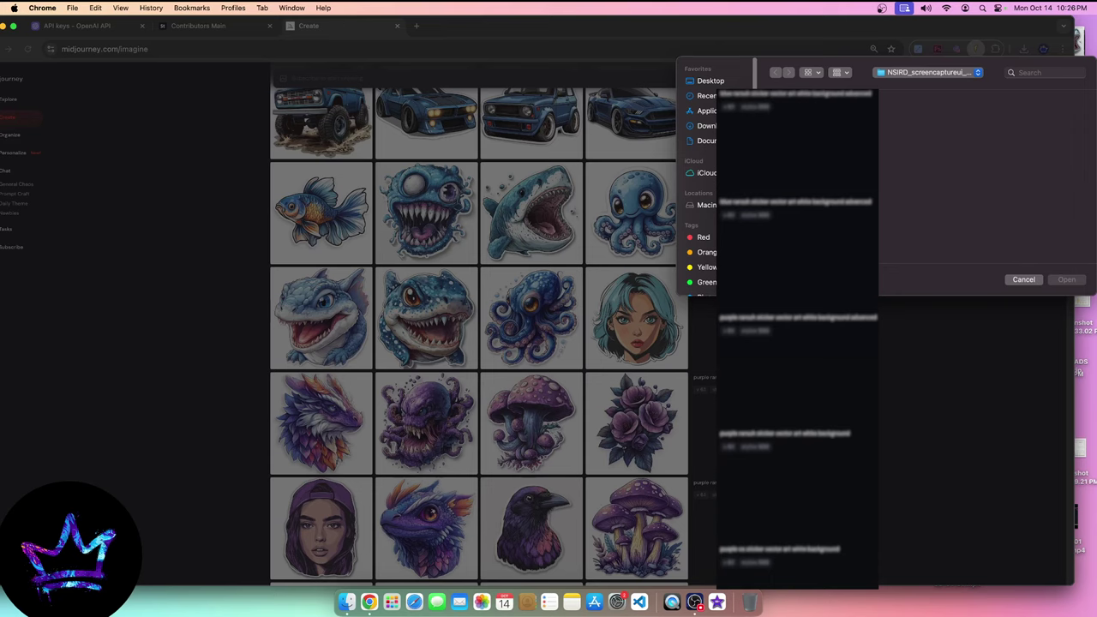
pyautogui.click(1024, 279)
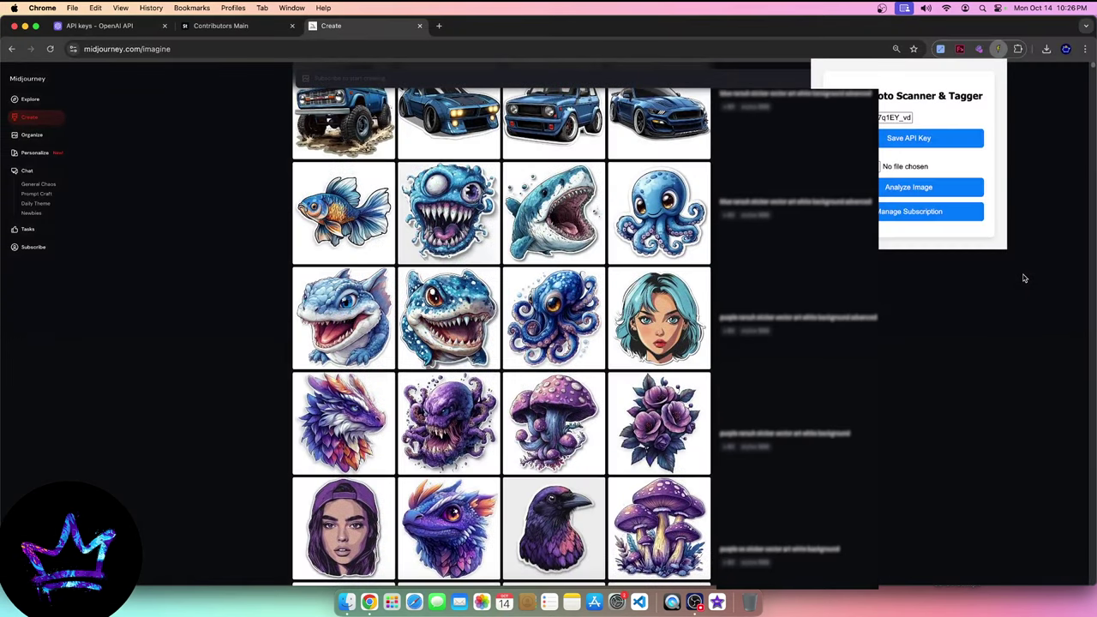
pyautogui.press('super+shift+4')
pyautogui.moveTo(504, 163); pyautogui.dragTo(615, 257)
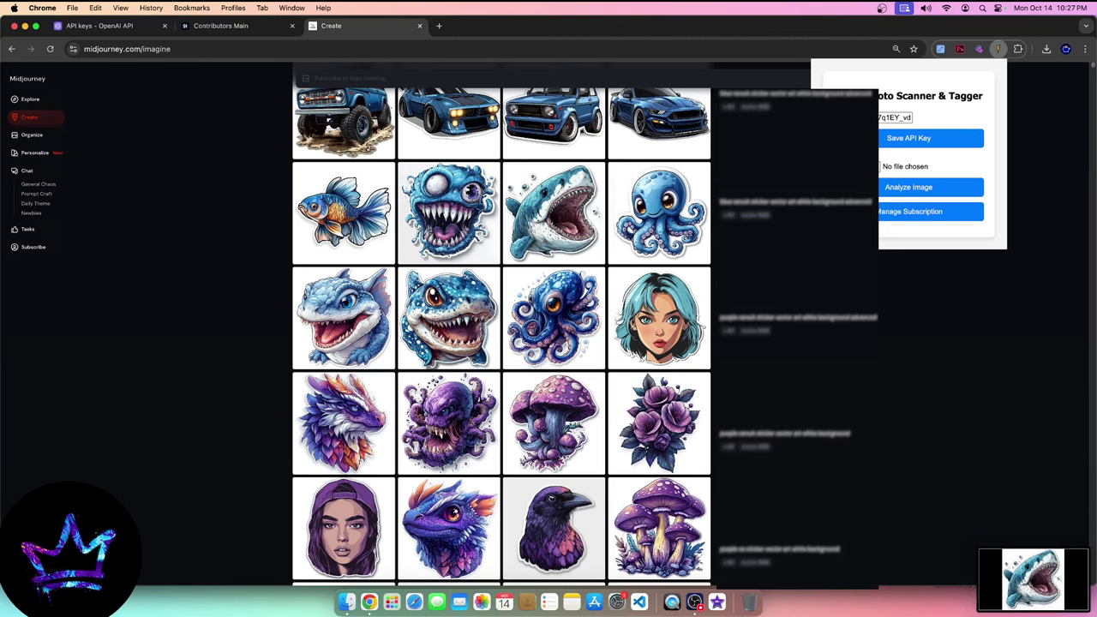
pyautogui.click(900, 166)
pyautogui.moveTo(1032, 578); pyautogui.dragTo(910, 172)
# - Confirm the shark screenshot and copy its keywords (marine life, predator, teeth) to the clipboard
pyautogui.click(1075, 281)
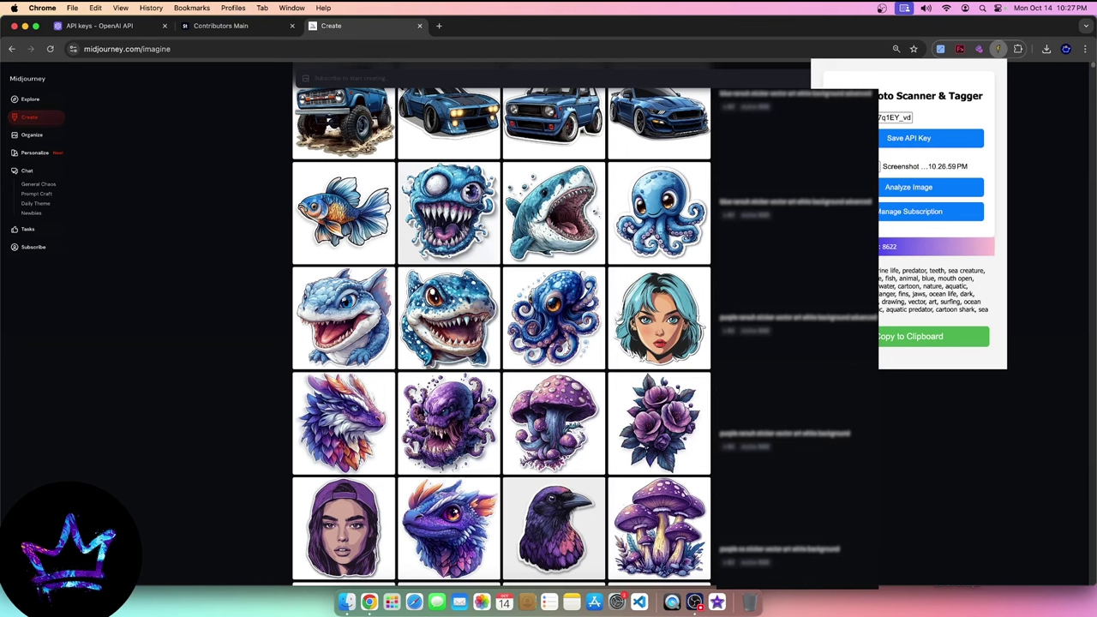
pyautogui.moveTo(881, 247); pyautogui.dragTo(897, 250)
pyautogui.click(892, 331)
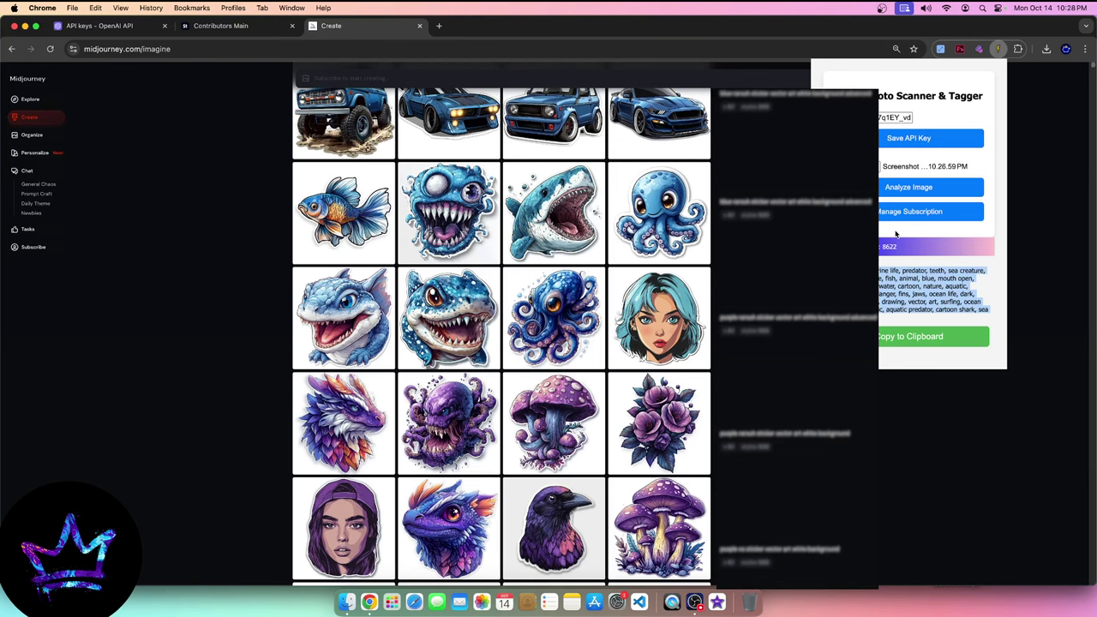
pyautogui.click(934, 336)
pyautogui.click(547, 236)
# - Review the 15 images in Adobe Stock's Uploaded Files, then return to the Midjourney gallery
pyautogui.click(221, 26)
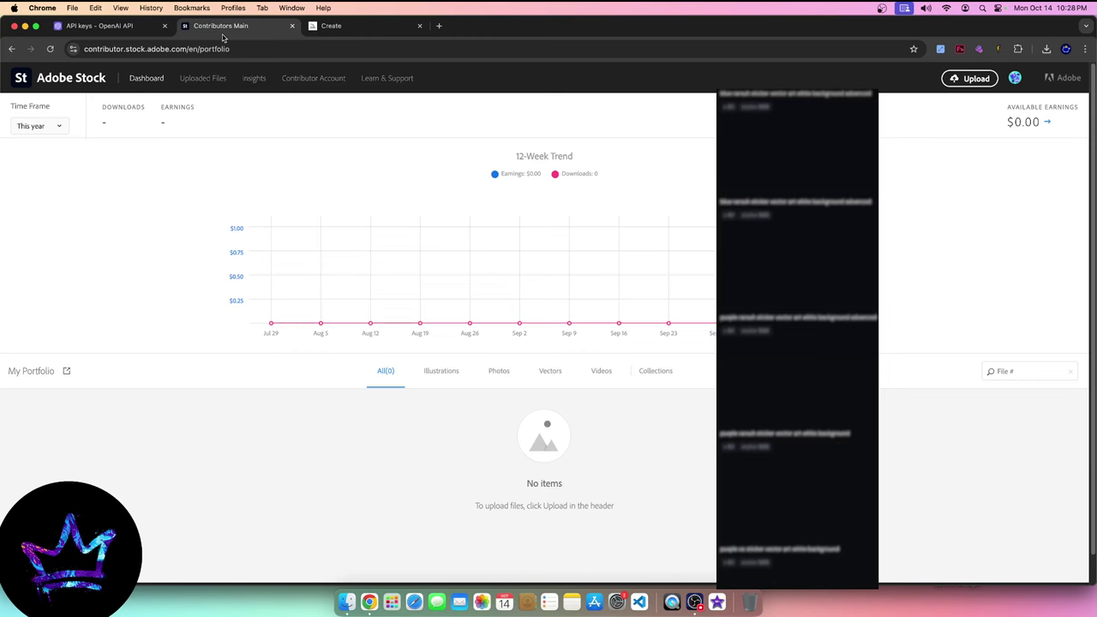
pyautogui.click(195, 81)
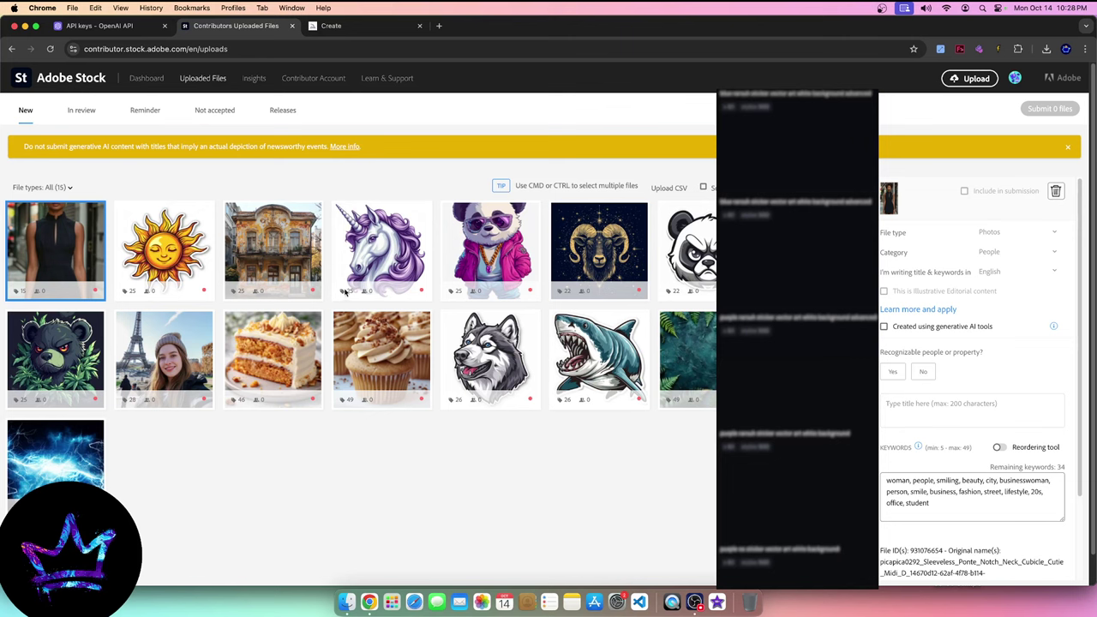
pyautogui.click(996, 50)
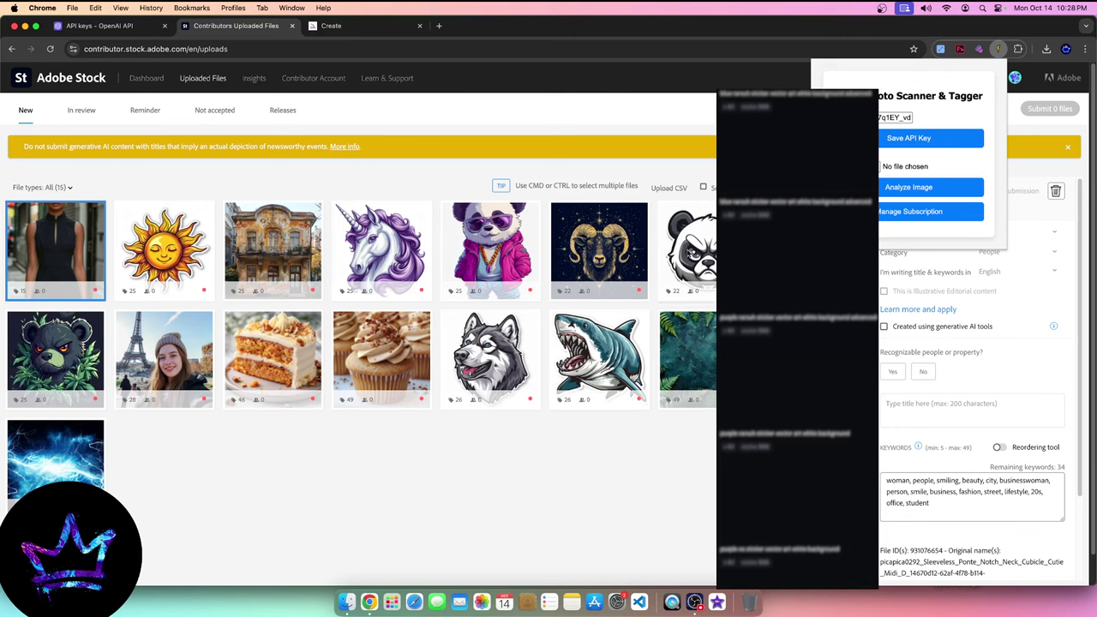
pyautogui.moveTo(691, 253)
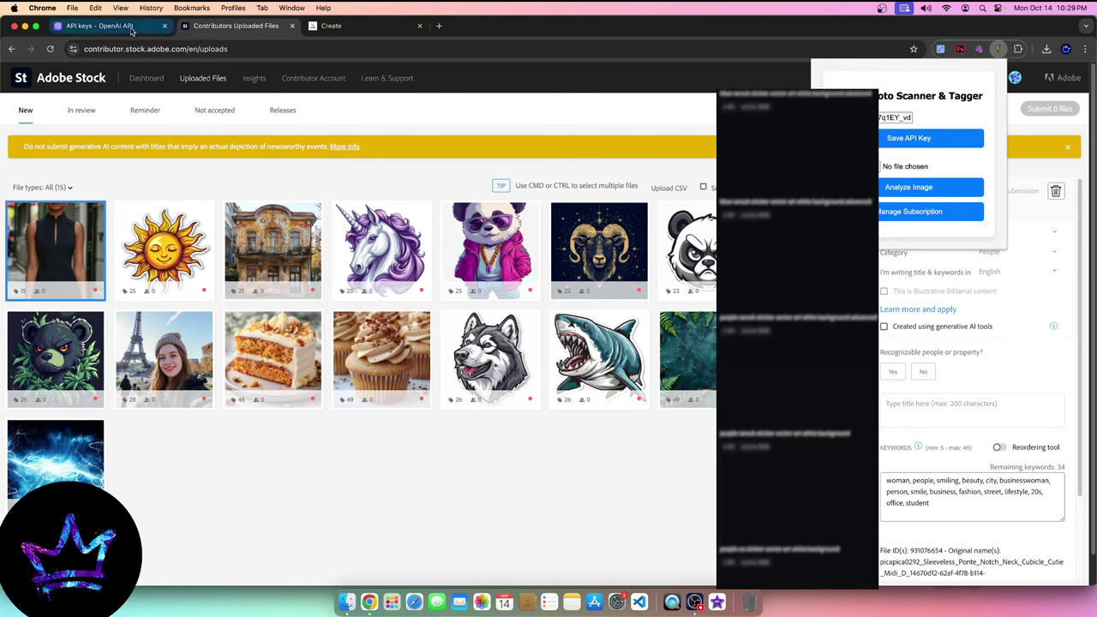
pyautogui.click(333, 26)
# - Scroll down to the purple crown sticker and capture a screenshot of it
pyautogui.scroll(-10, 473, 465)
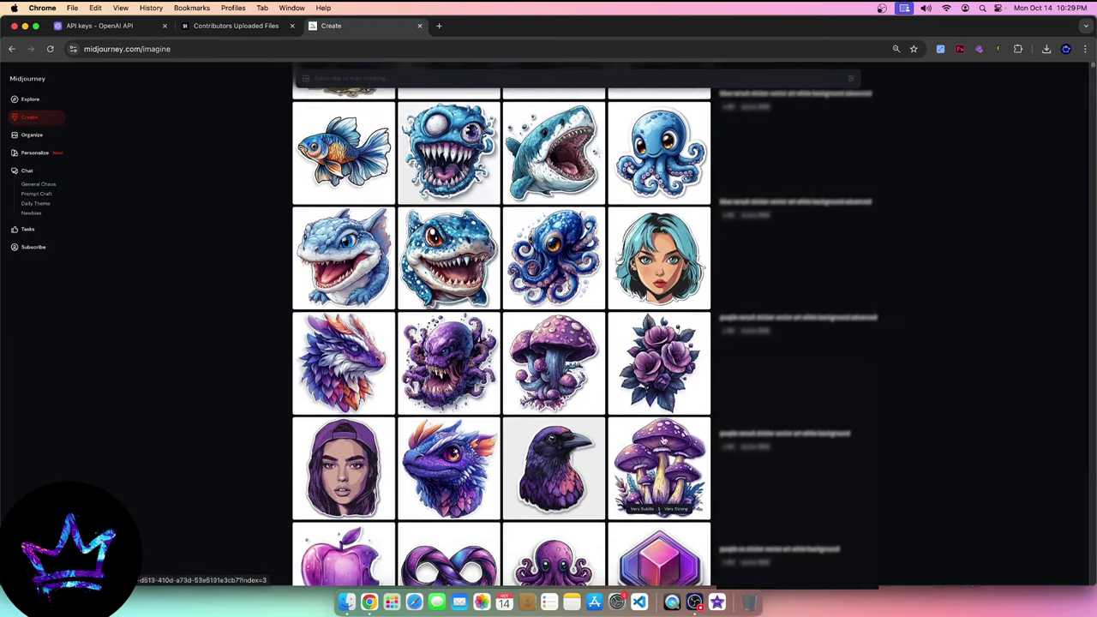
pyautogui.scroll(-3, 376, 419)
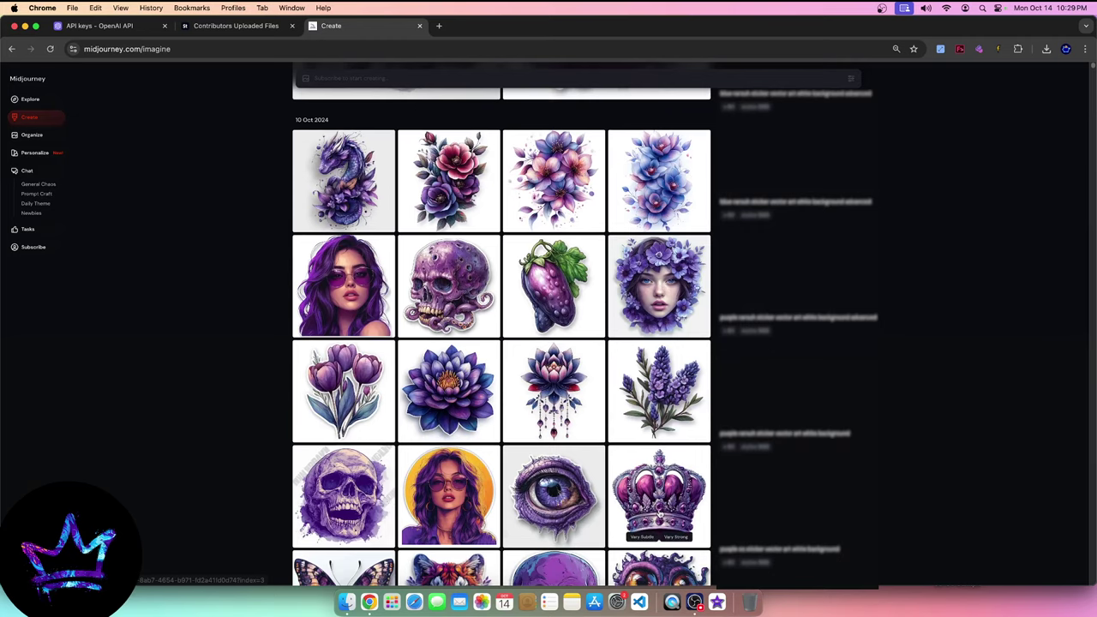
pyautogui.scroll(-3, 658, 514)
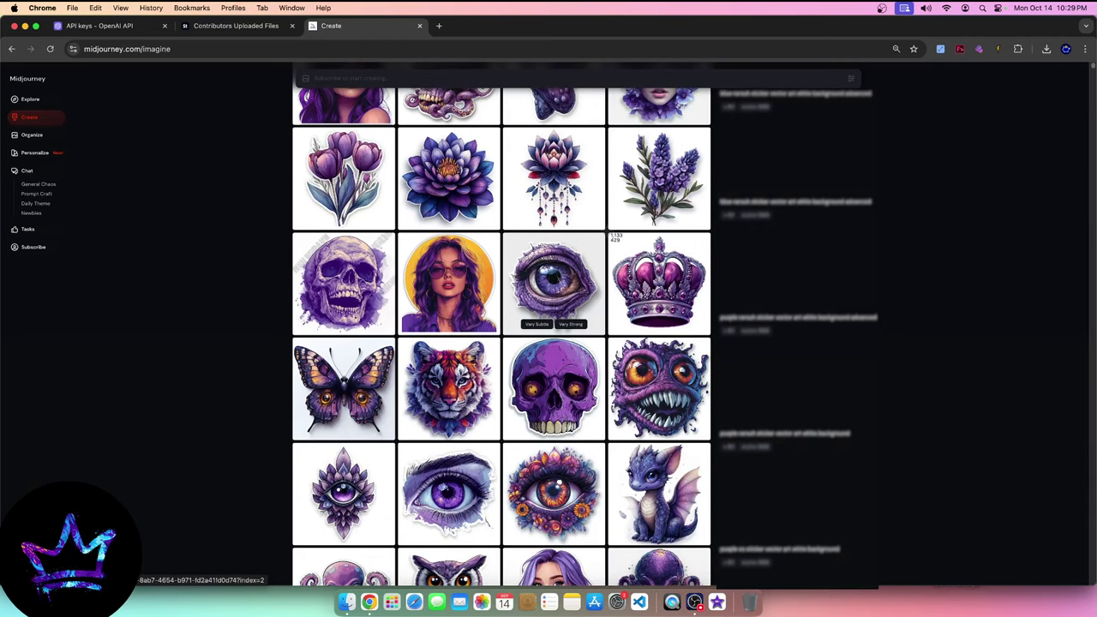
pyautogui.moveTo(606, 231); pyautogui.dragTo(1061, 608)
# - Load the crown screenshot into the tagger and analyze it for keywords like gemstone and regal
pyautogui.click(997, 49)
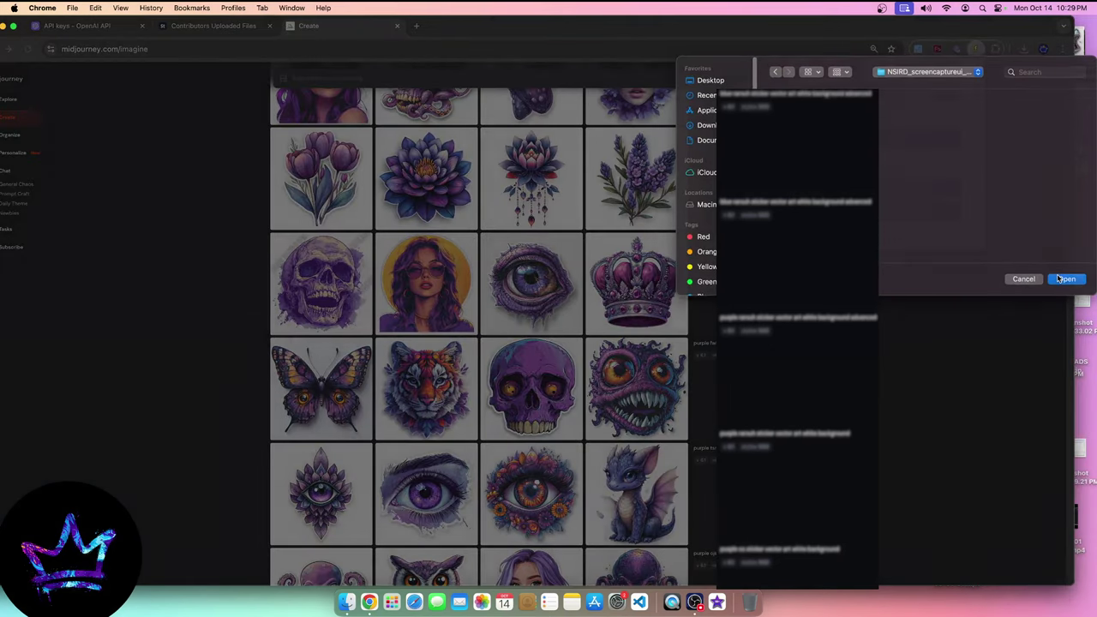
pyautogui.click(1065, 279)
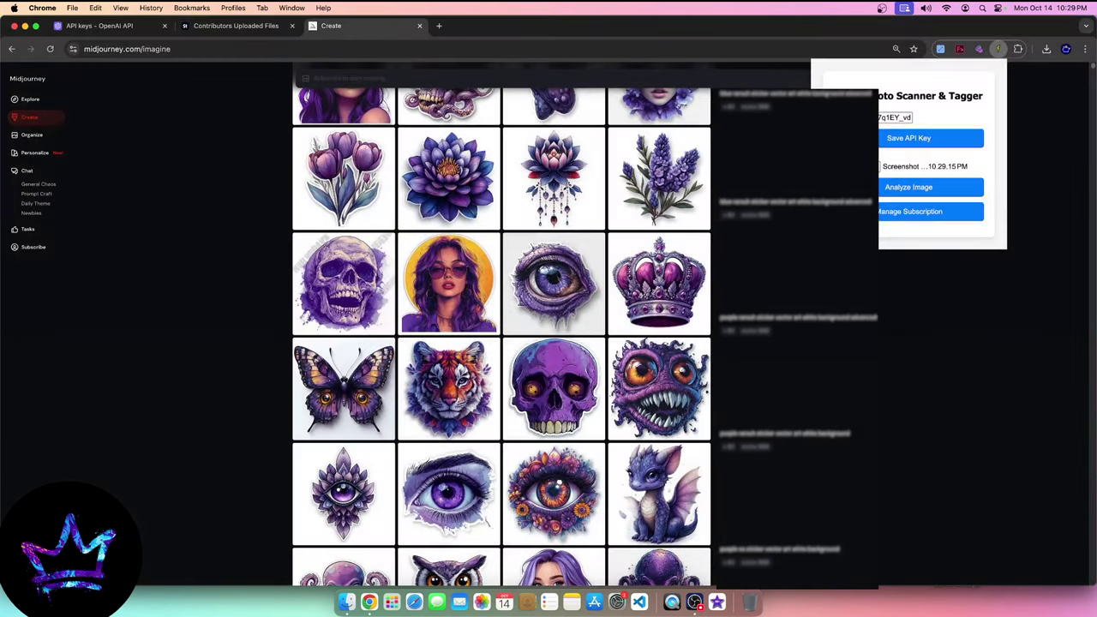
pyautogui.click(915, 193)
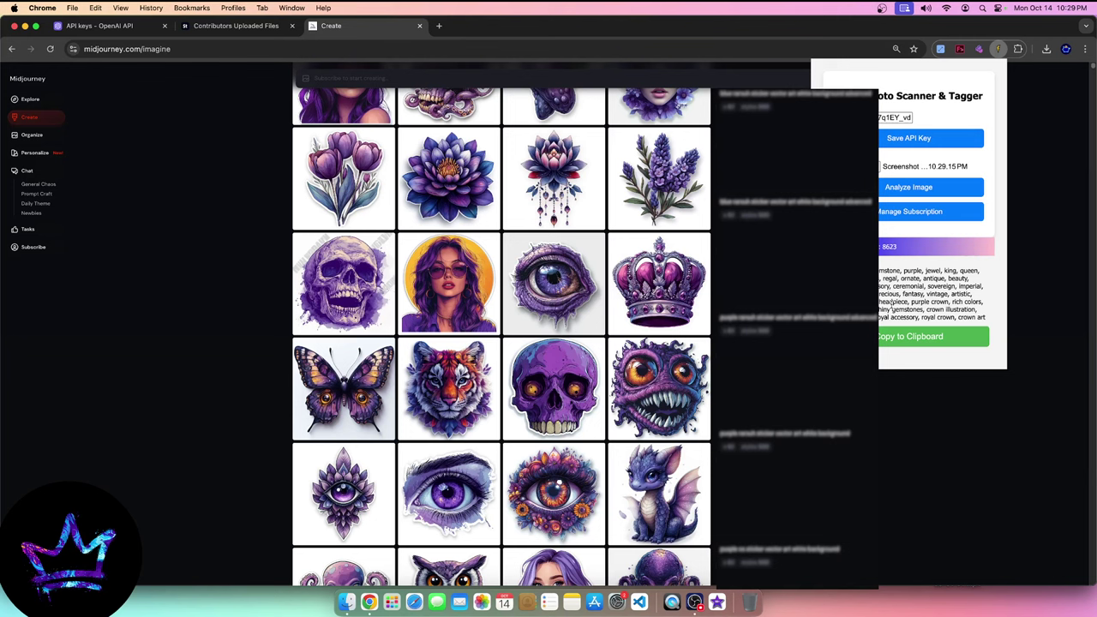
# - Highlight the whole crown keyword list and copy it to the clipboard
pyautogui.moveTo(882, 271); pyautogui.dragTo(987, 322)
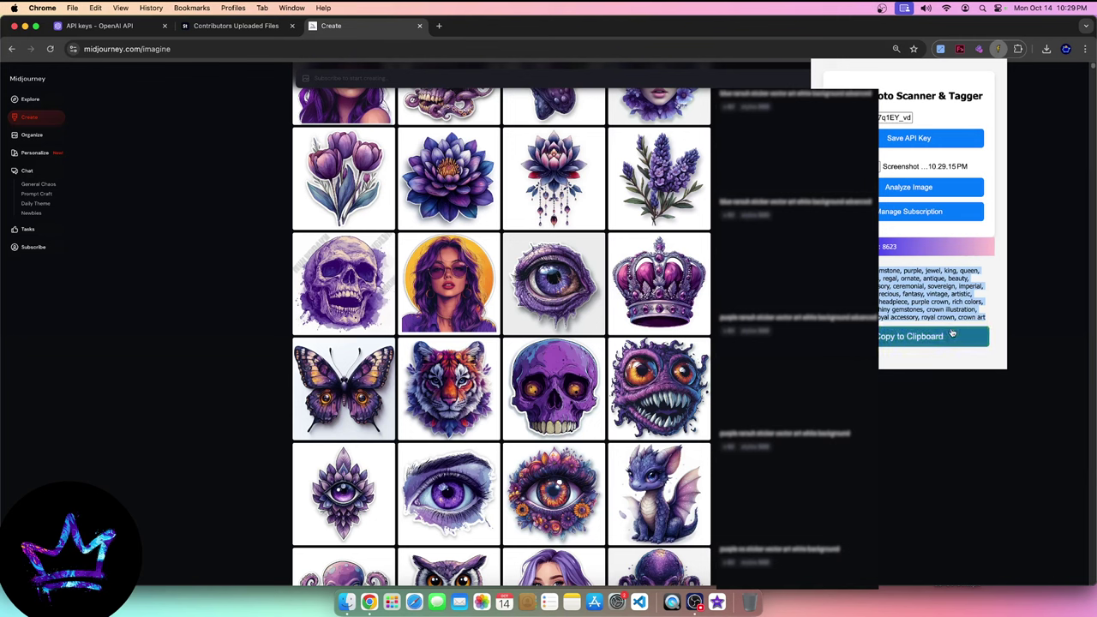
pyautogui.click(951, 335)
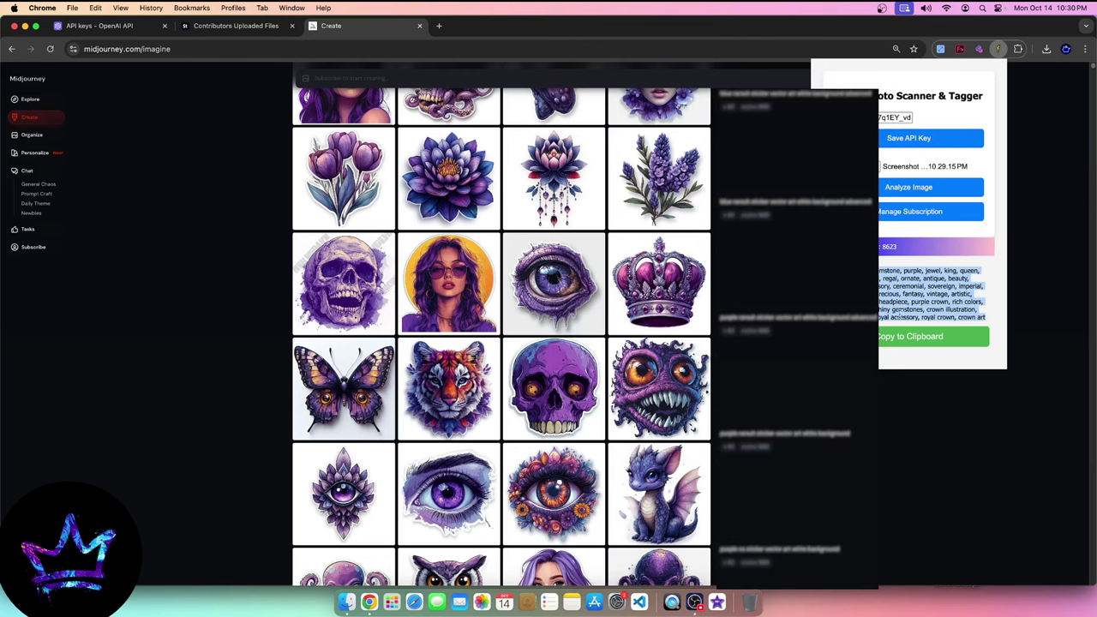
# - Confirm the keyword copy and open the unicorn upload's details in Uploaded Files
pyautogui.click(907, 336)
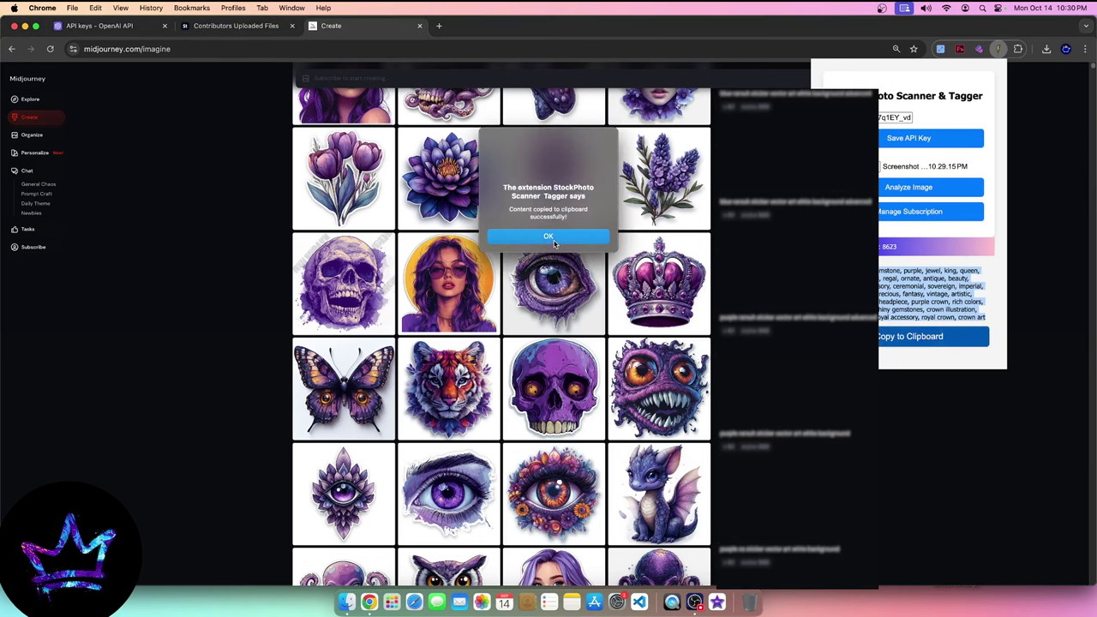
pyautogui.click(548, 237)
pyautogui.click(235, 26)
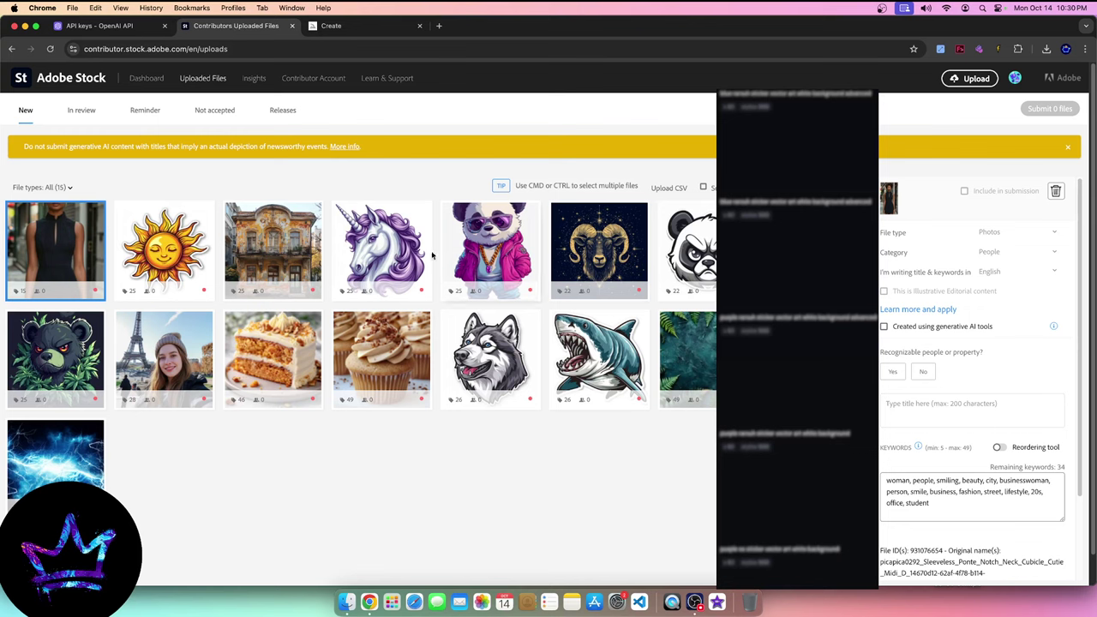
pyautogui.click(378, 243)
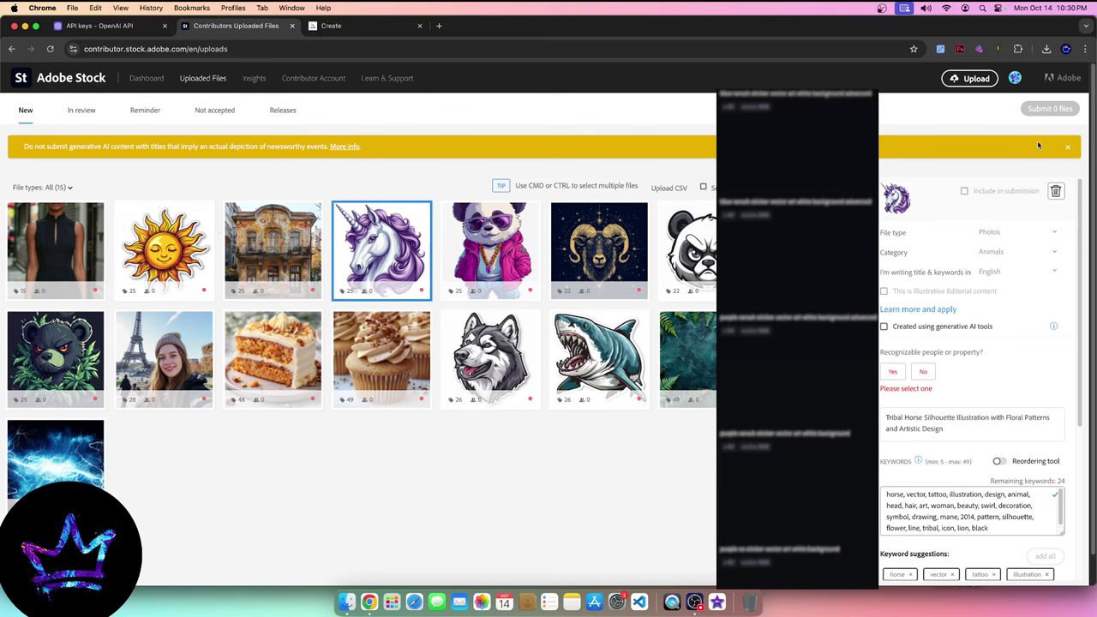
# - Check the tagger extension and OpenAI API keys page, then return to the unicorn details
pyautogui.click(999, 50)
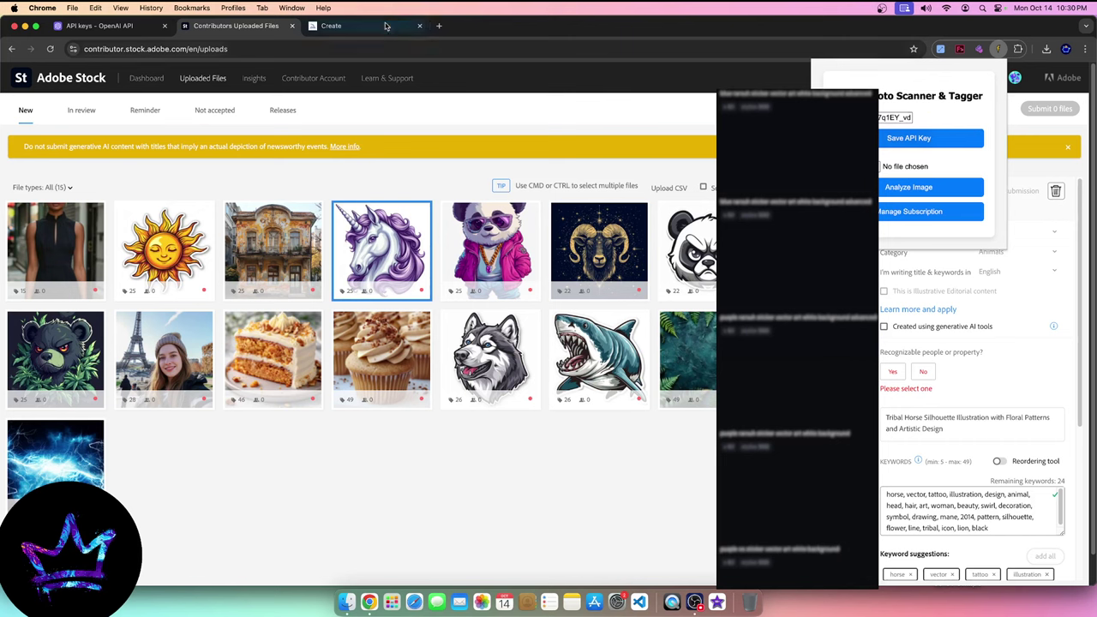
pyautogui.click(101, 26)
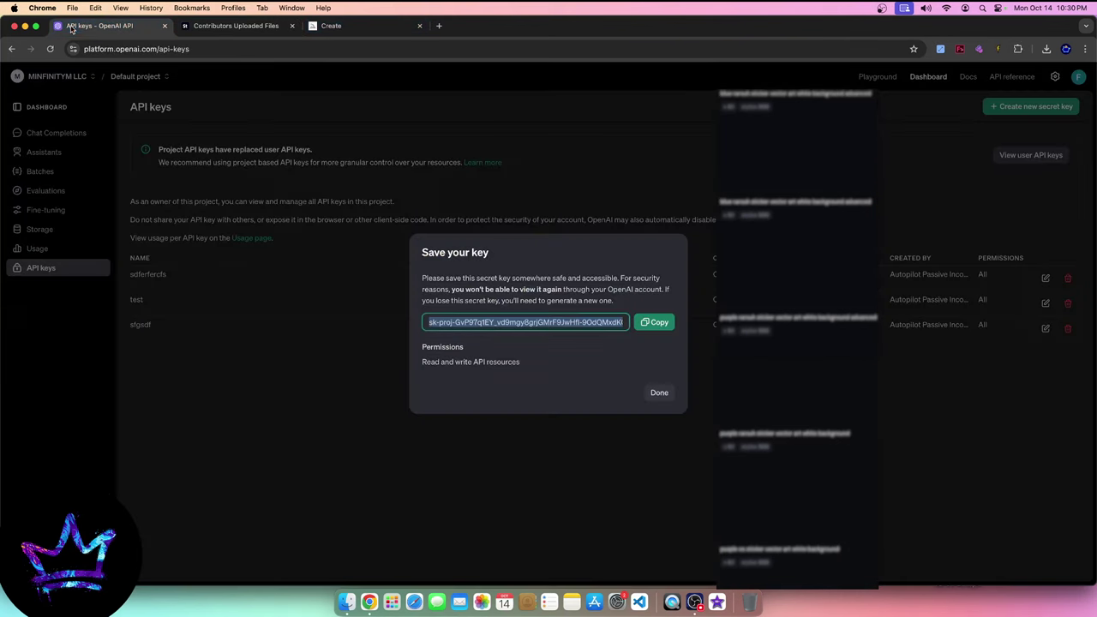
pyautogui.click(231, 26)
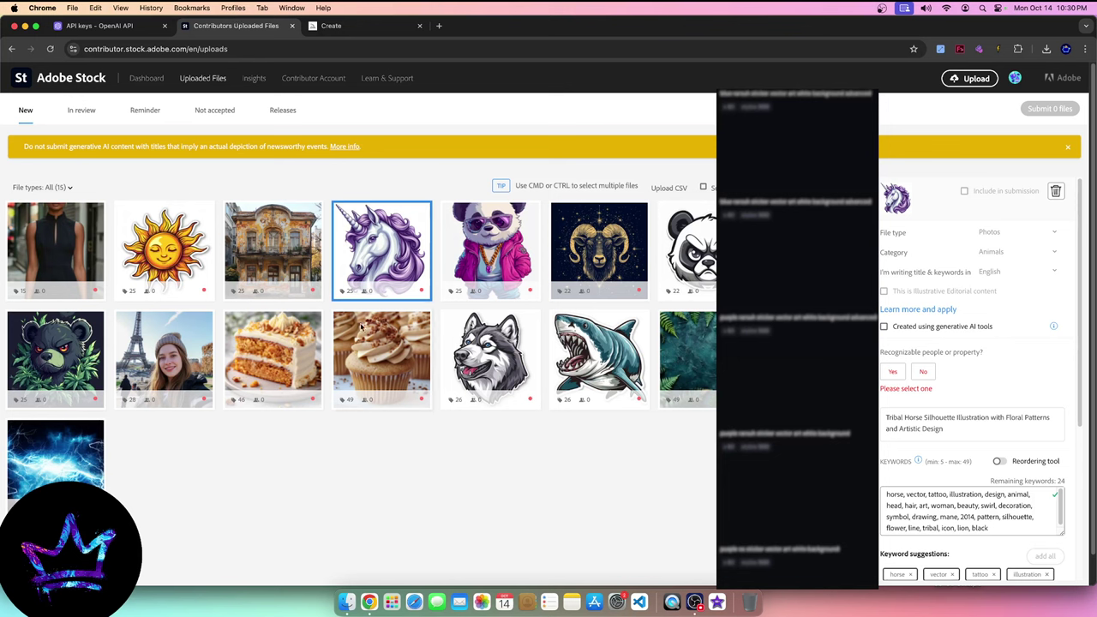
pyautogui.moveTo(363, 327); pyautogui.dragTo(102, 283)
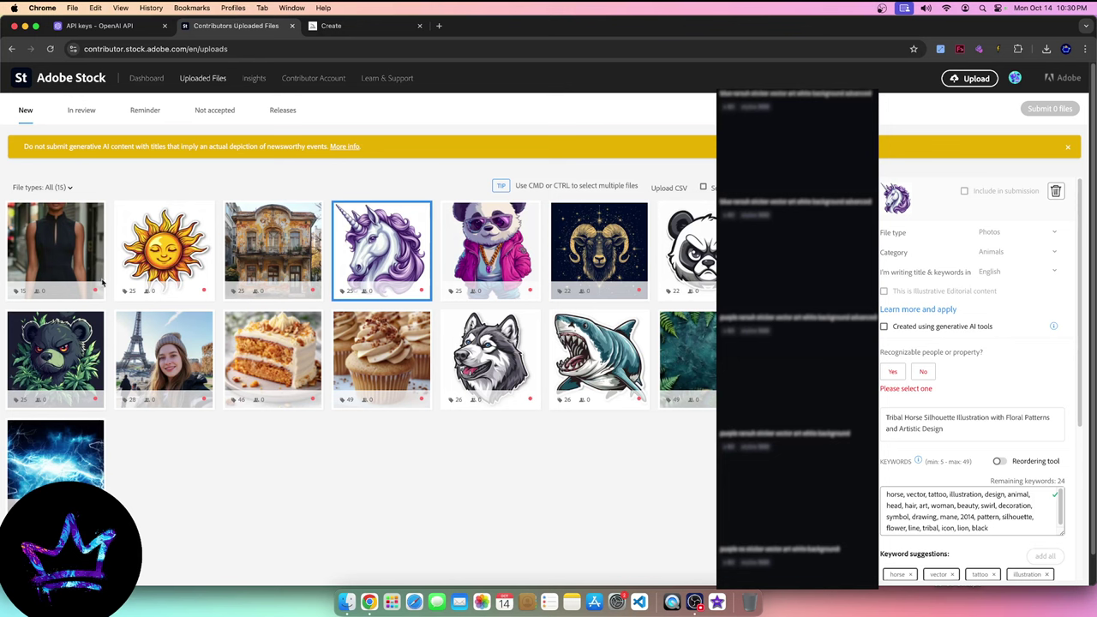
# - Open the Stock Photo Scanner & Tagger popup beside the unicorn upload and its 25 keywords
pyautogui.click(997, 50)
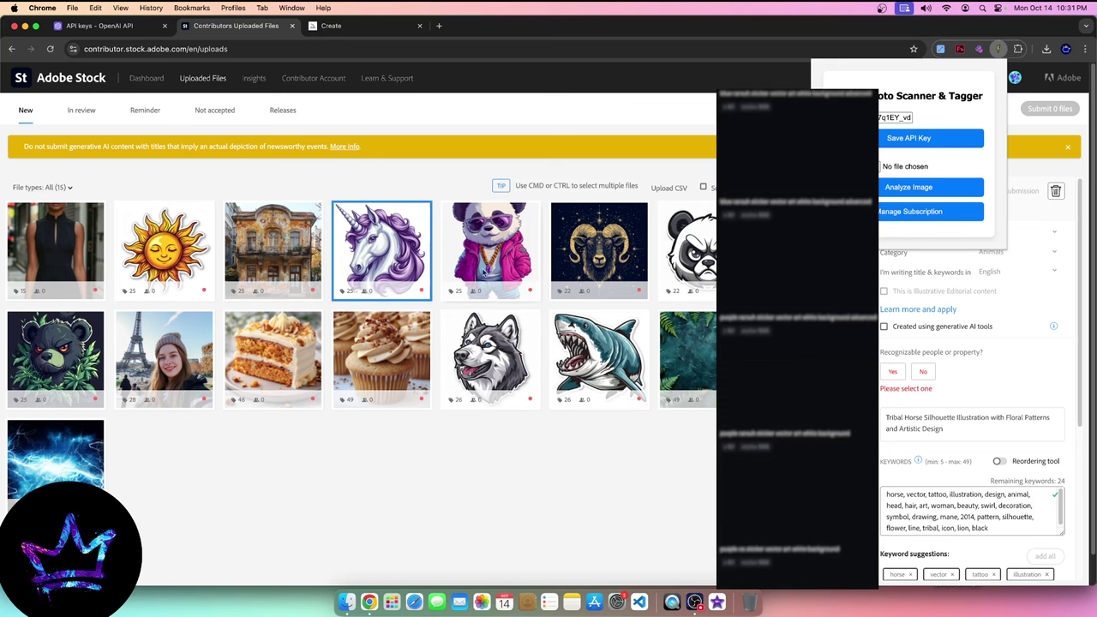
pyautogui.moveTo(348, 300)
# - Glance at the purple sticker images in Midjourney, then return to the Adobe Stock uploads tab
pyautogui.click(351, 29)
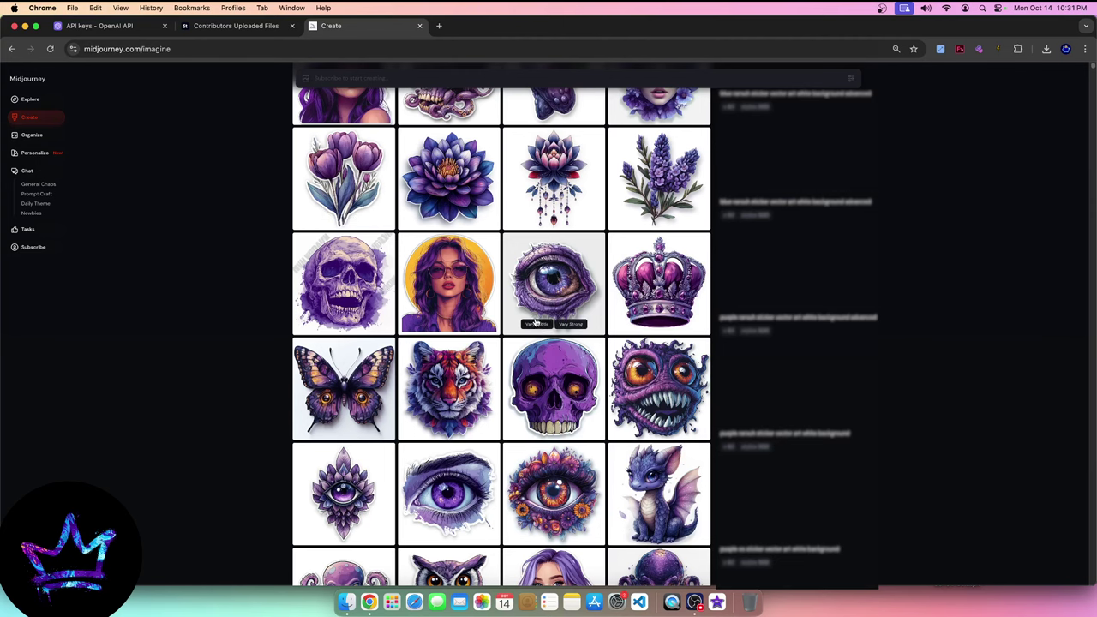
pyautogui.click(213, 27)
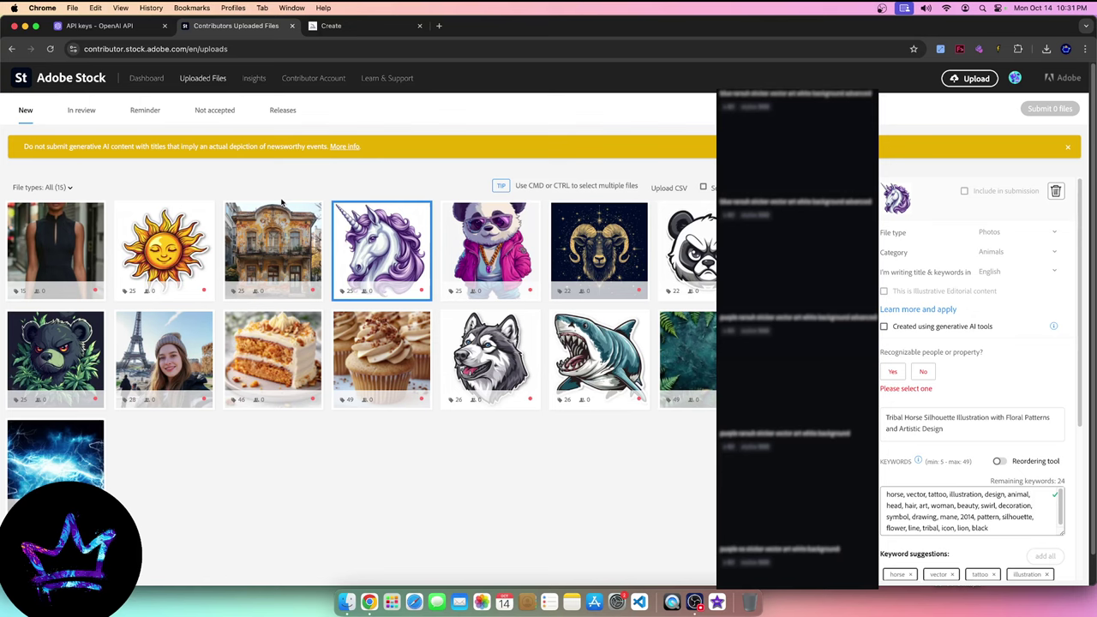
pyautogui.moveTo(200, 238)
# - Switch to Midjourney's Create page and scroll down to the skull, crown, octopus and owl stickers
pyautogui.click(342, 29)
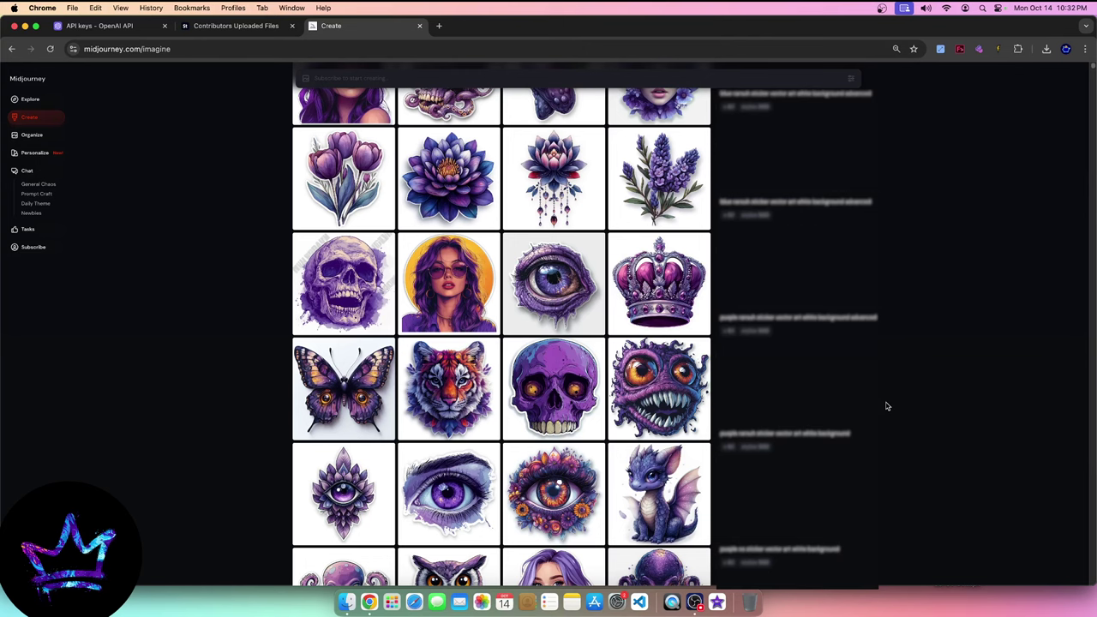
pyautogui.scroll(-3, 887, 406)
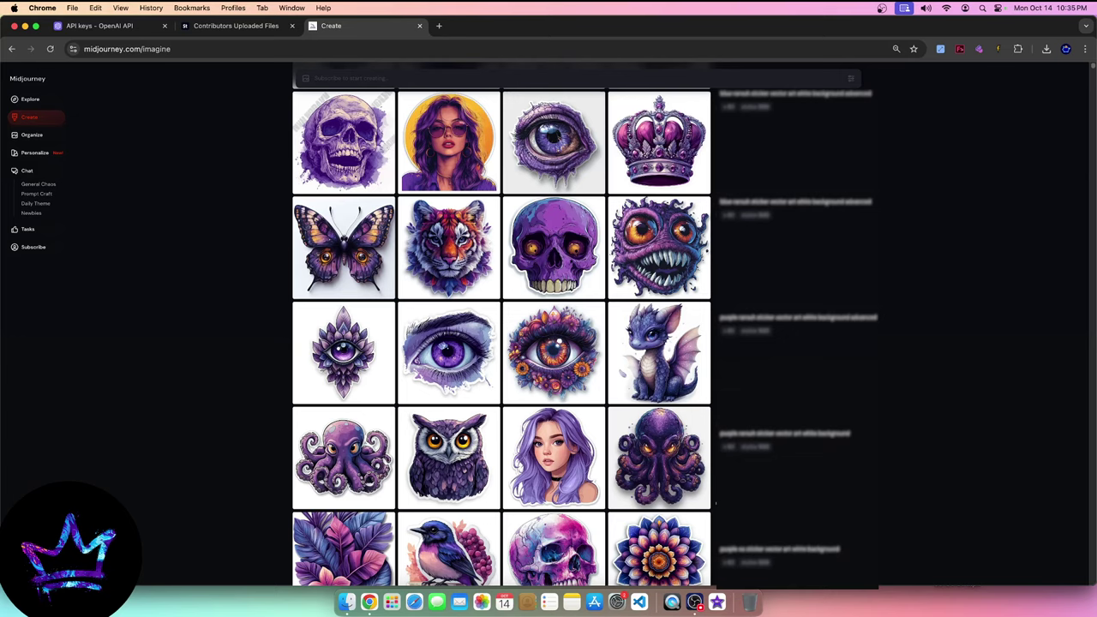
pyautogui.scroll(-15, 389, 438)
pyautogui.scroll(-20, 390, 438)
pyautogui.scroll(-5, 454, 429)
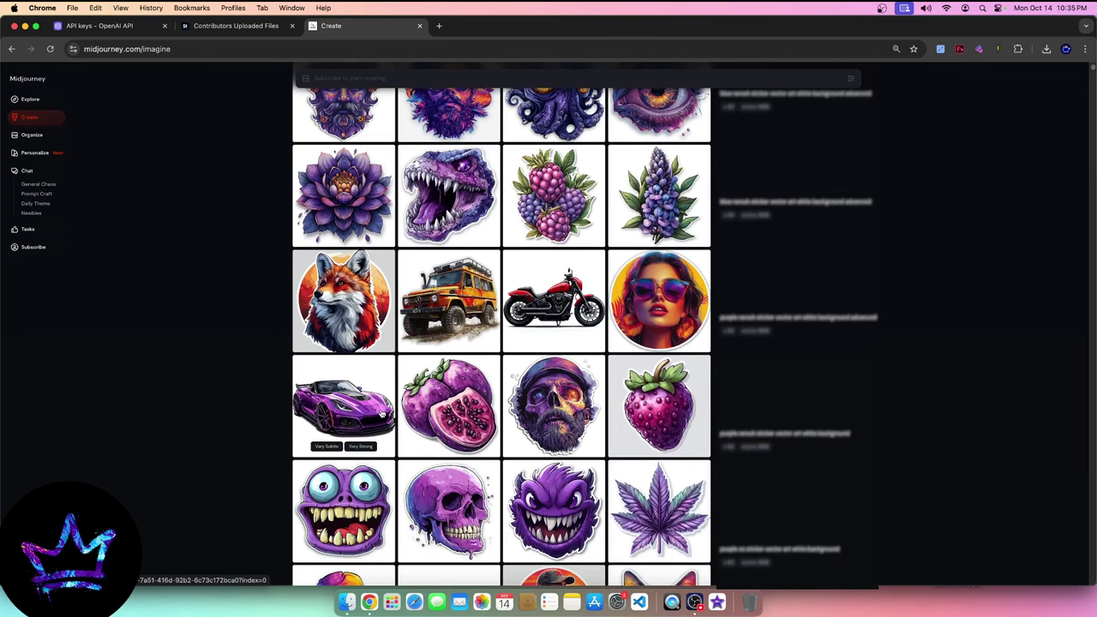
pyautogui.scroll(-12, 454, 490)
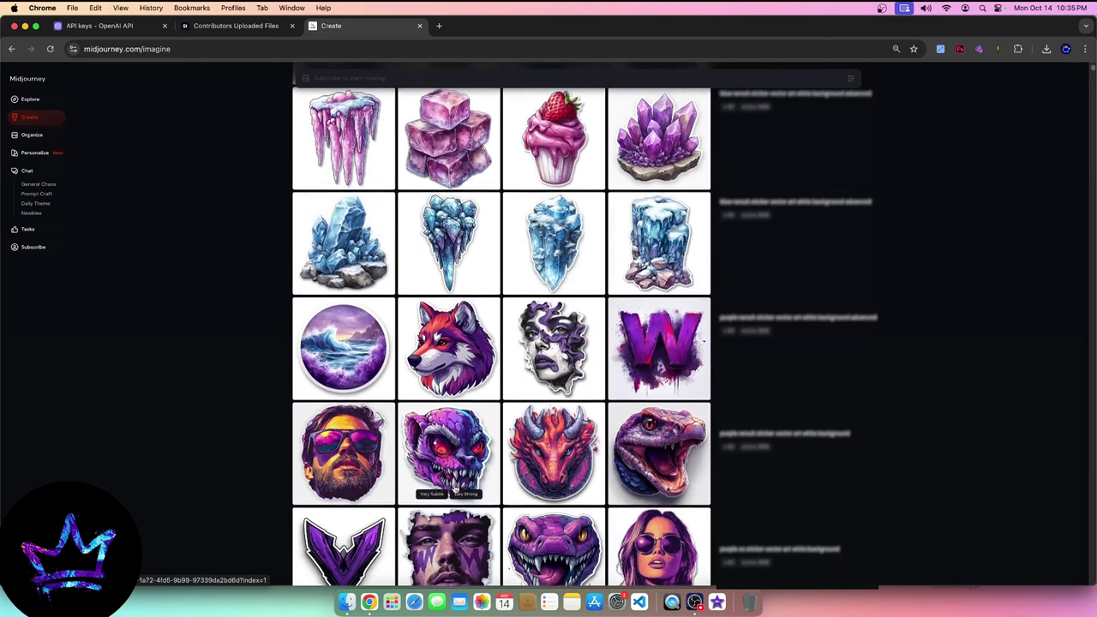
pyautogui.scroll(-2, 455, 490)
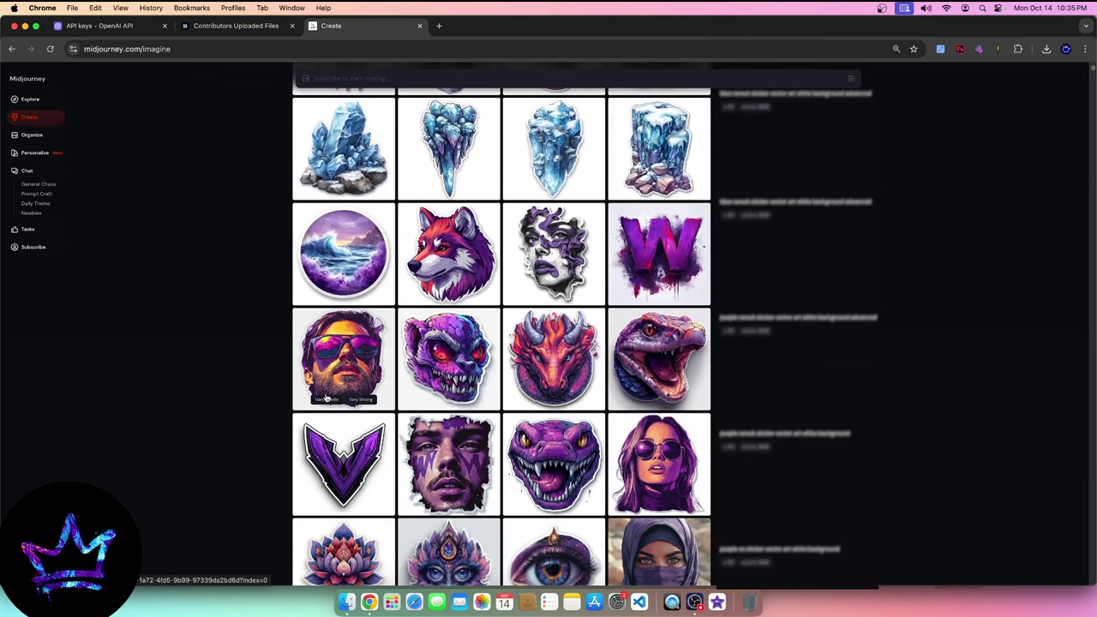
pyautogui.click(997, 49)
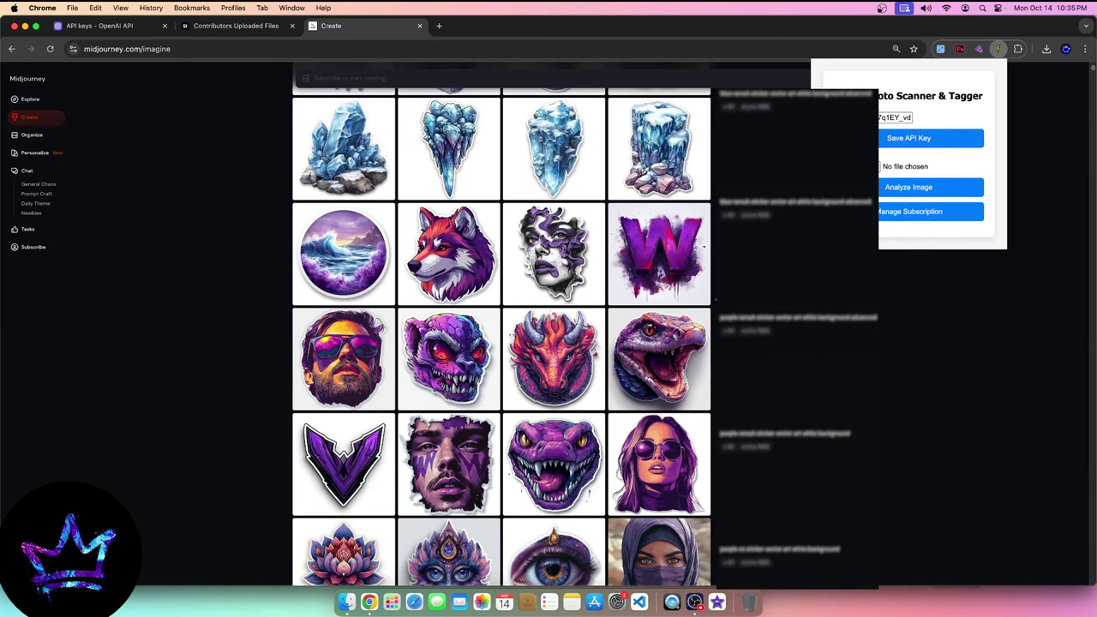
pyautogui.scroll(-10, 593, 298)
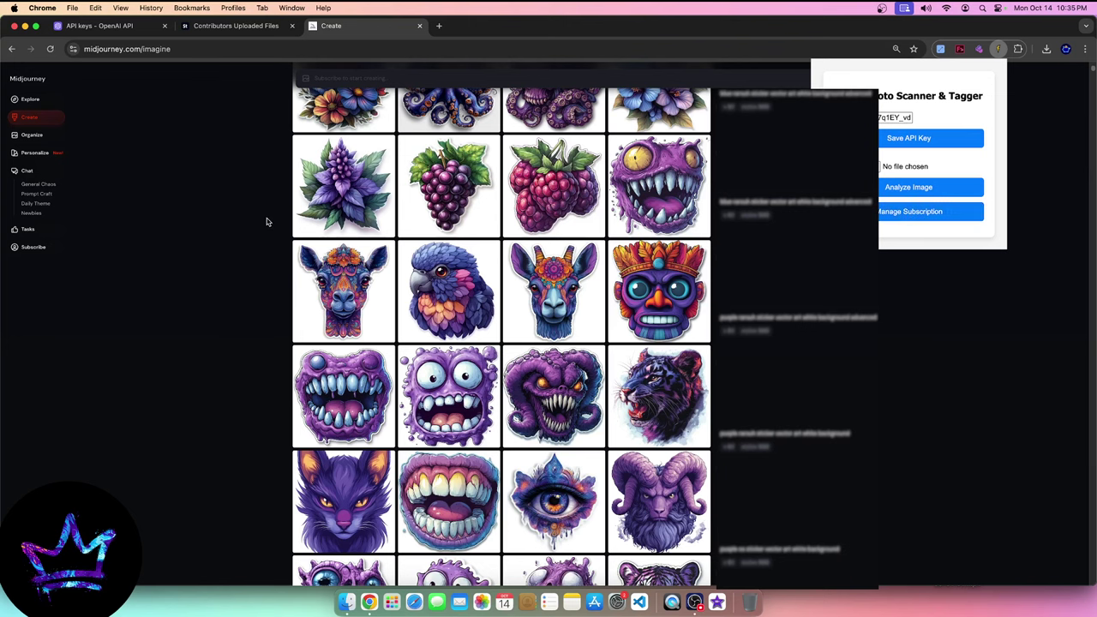
pyautogui.scroll(-20, 351, 300)
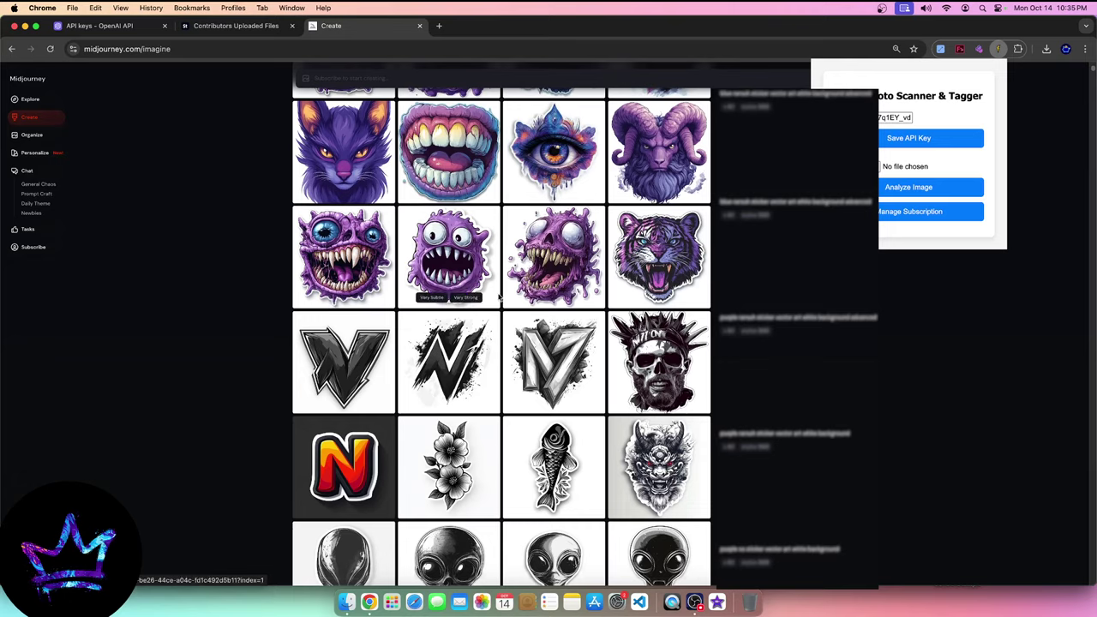
pyautogui.scroll(-15, 500, 296)
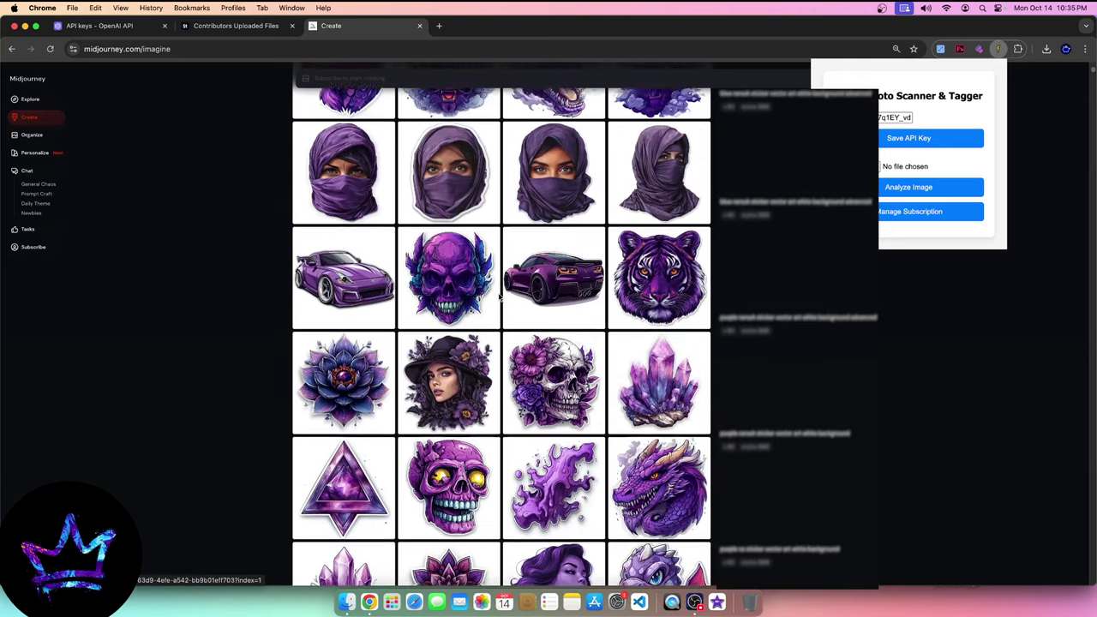